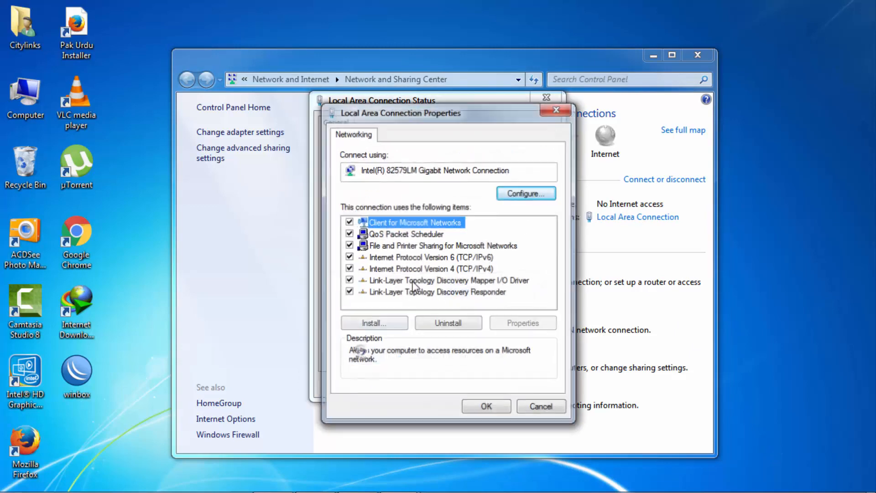
Step: Give the wired connection's IPv4 a static address of 192.168.1.100 with mask 255.255.255.0
left_click(456, 255)
double_click(502, 270)
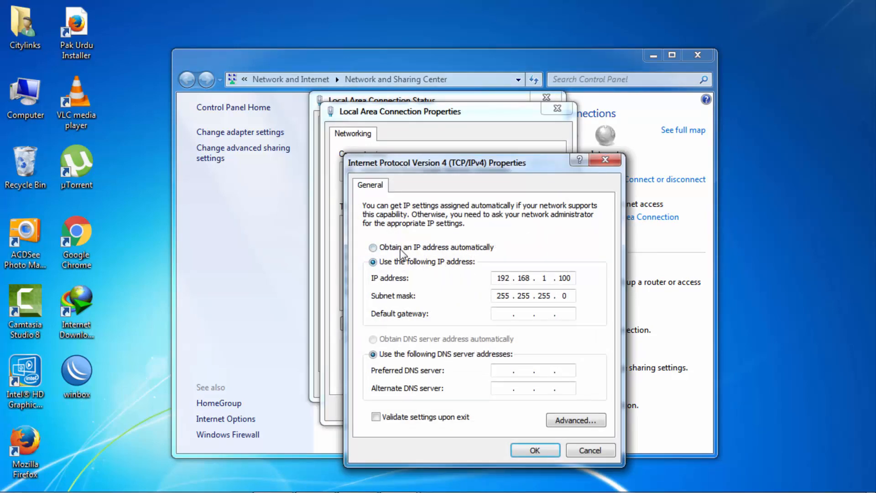
left_click_drag(499, 278, 519, 284)
double_click(564, 278)
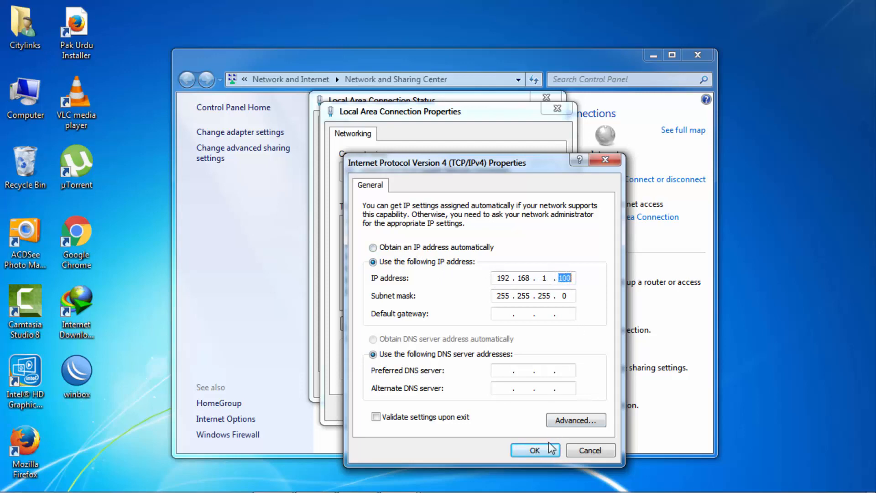
left_click(535, 450)
Step: Close the Properties, Status and Network and Sharing Center windows and launch Firefox
left_click(488, 461)
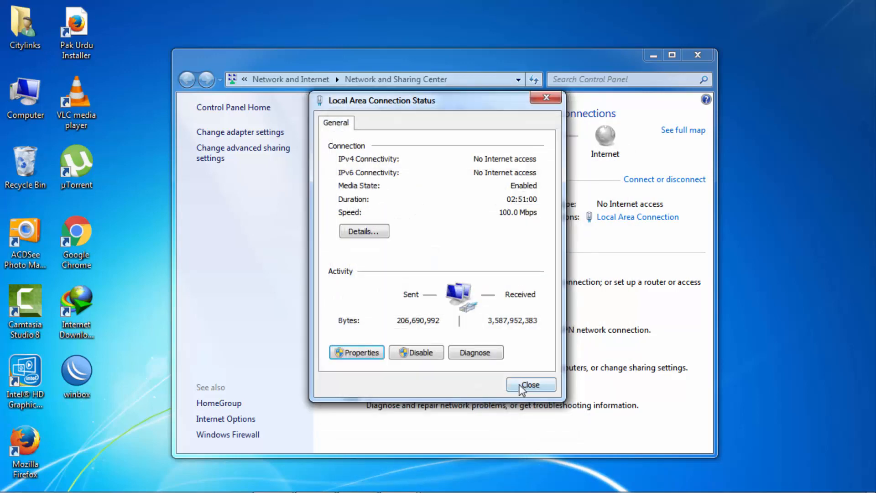
left_click(529, 385)
left_click(696, 55)
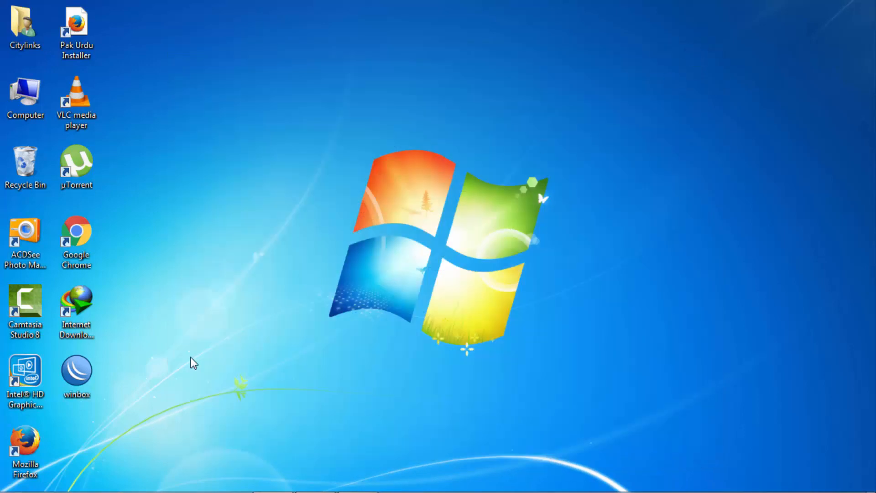
left_click(40, 435)
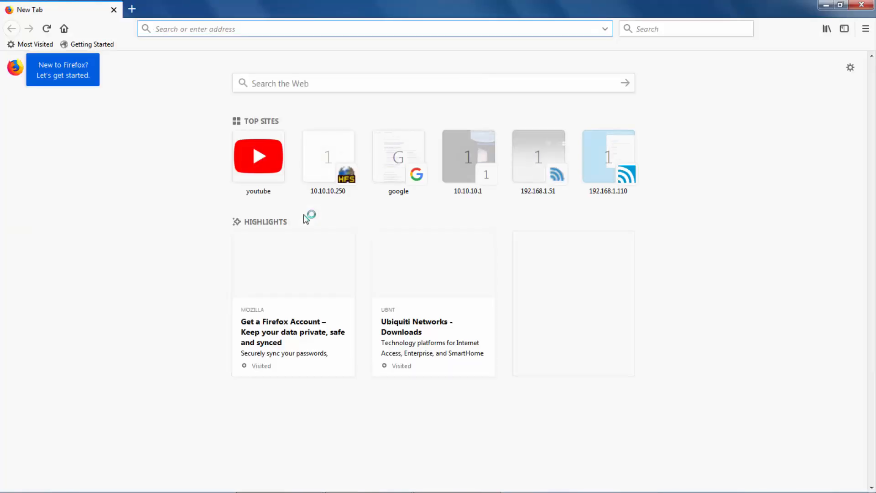
Step: Browse to 192.168.1.20 and confirm a security exception for its self-signed certificate
type("192.168.1.20")
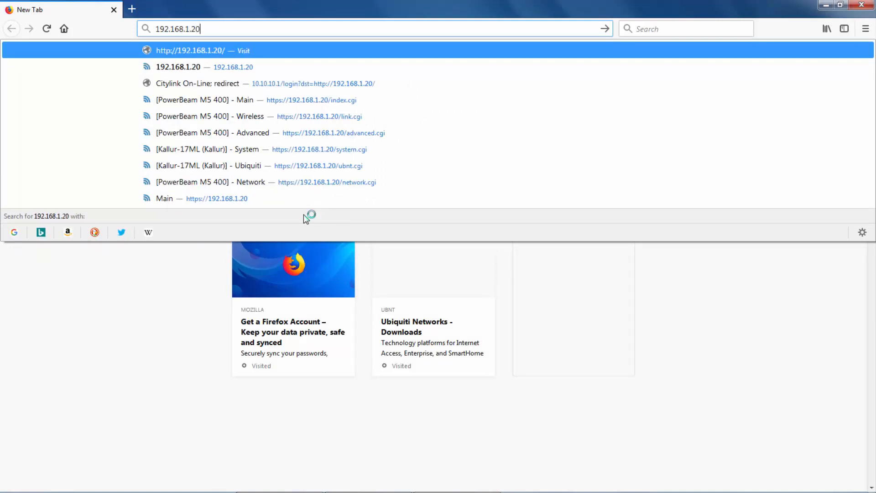
key("Return")
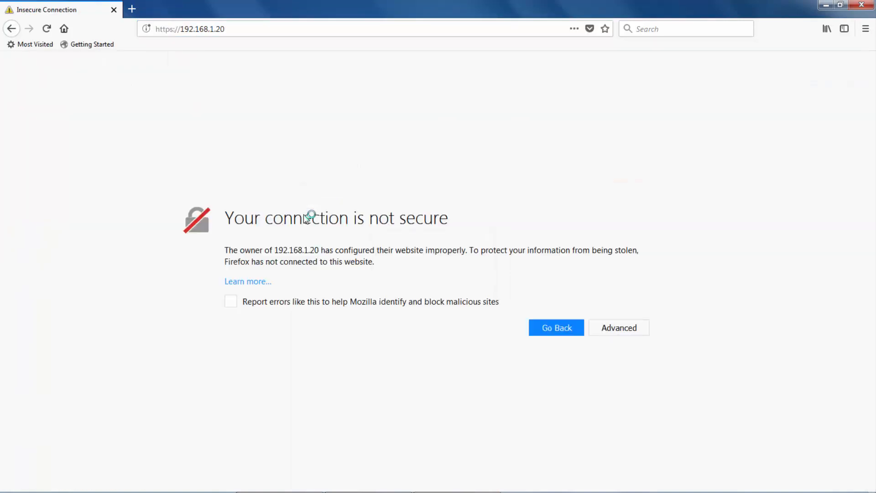
left_click(633, 327)
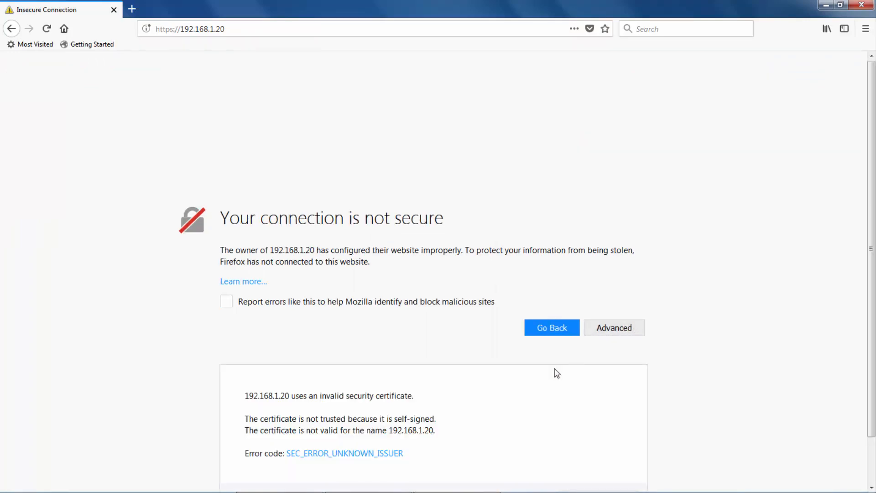
scroll(548, 424, "down", 1)
left_click(587, 451)
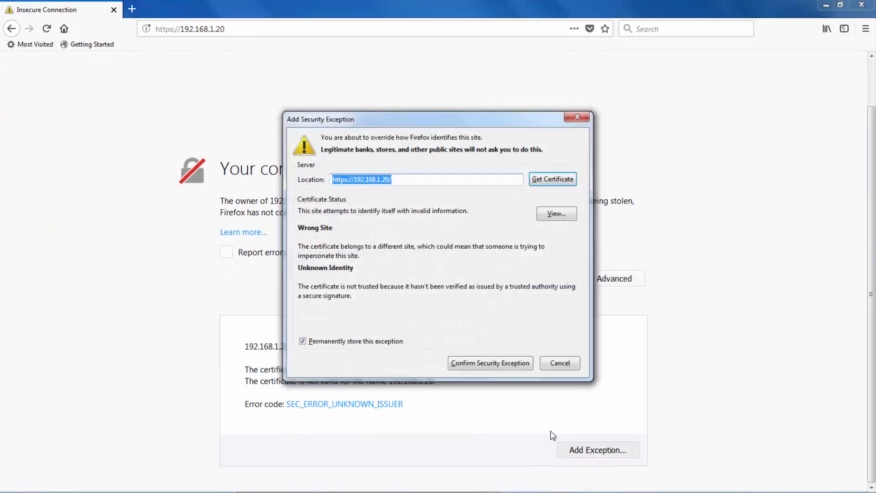
left_click(474, 363)
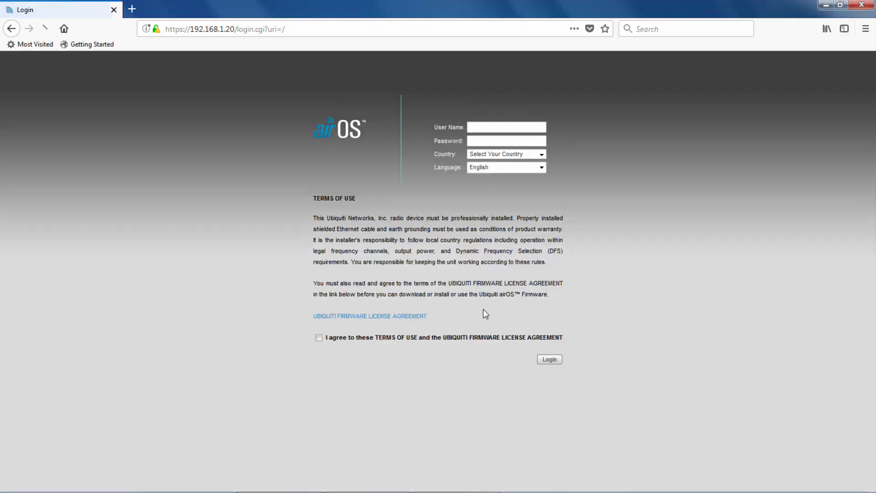
Step: Log in with the default admin user name and password, country Pakistan, terms of use accepted
left_click(490, 127)
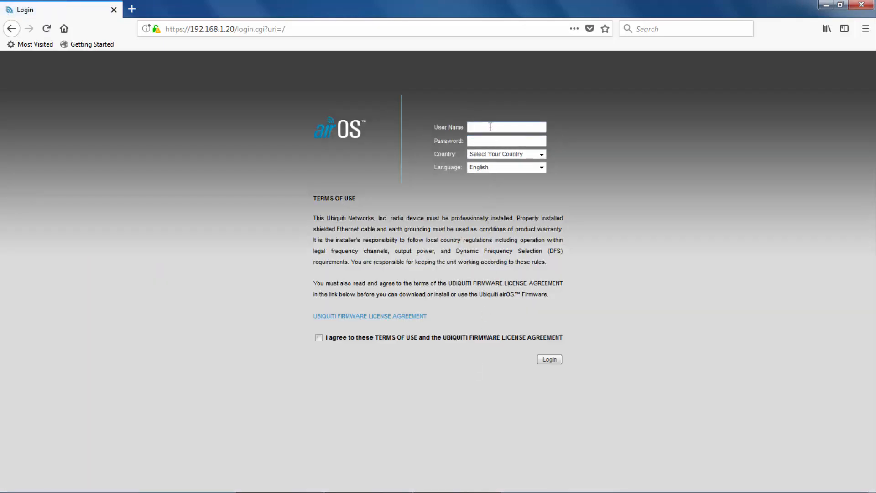
left_click(490, 126)
type("ubnt")
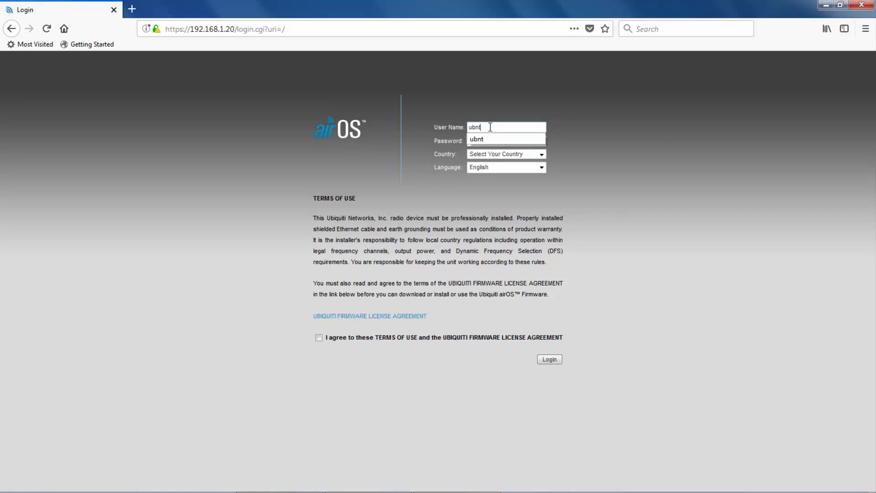
key("Tab")
type("ubnt")
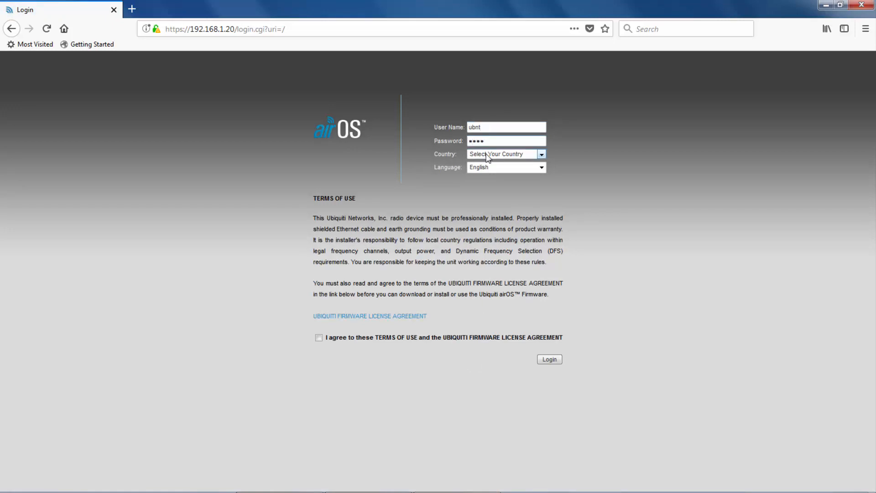
key("Tab")
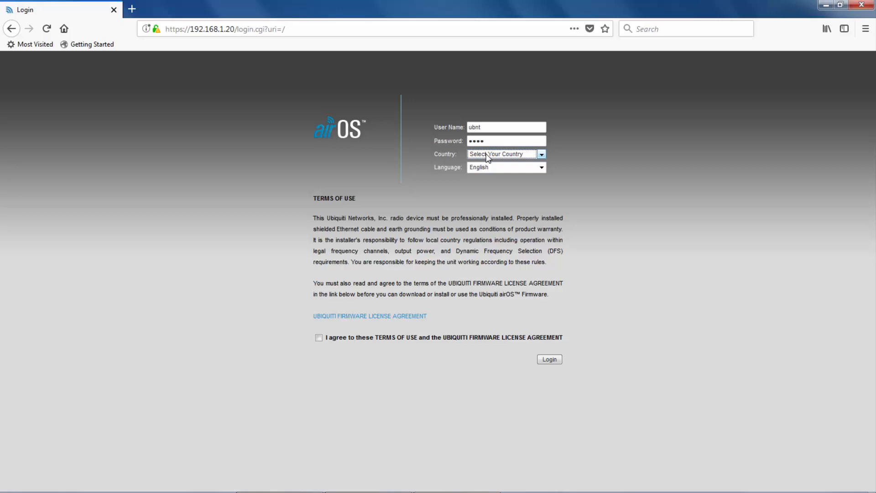
key("p")
key("Tab")
key("Tab")
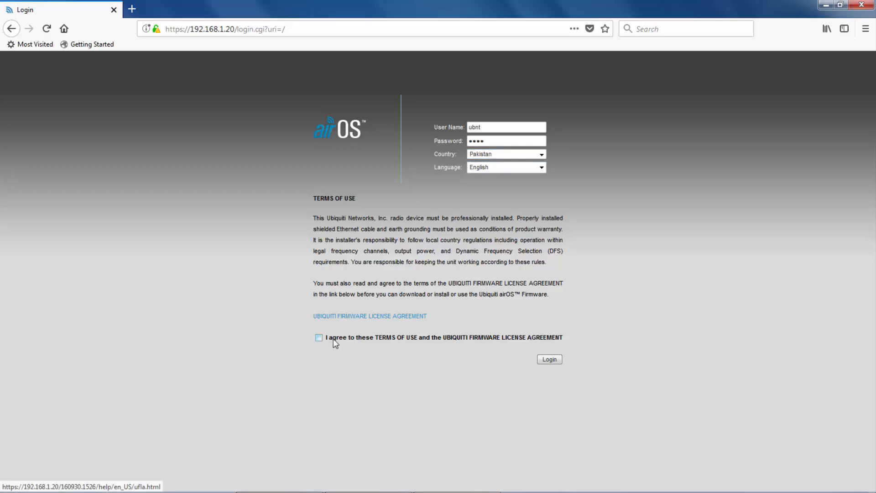
left_click(318, 338)
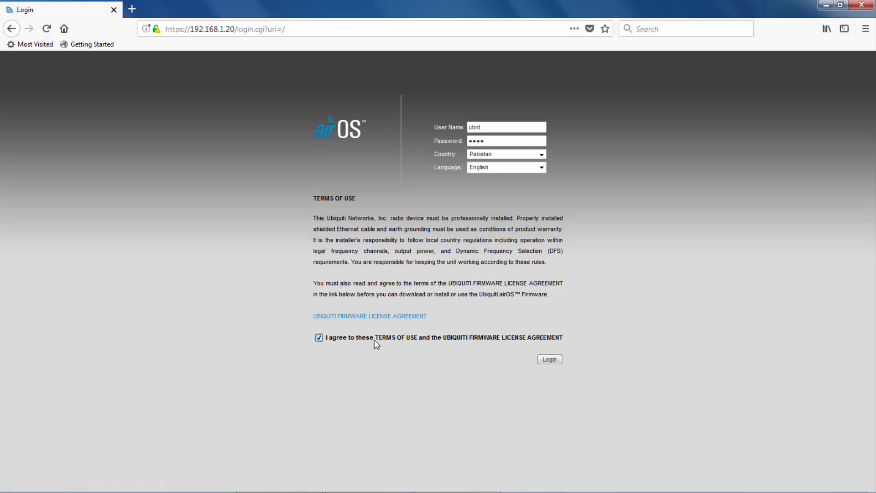
left_click(549, 360)
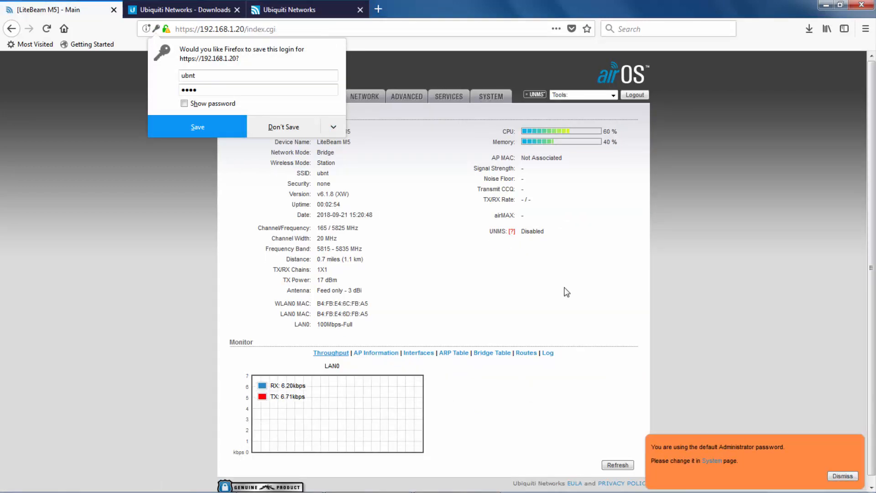
Step: Decline saving the login in Firefox and go to the Wireless settings page
left_click(290, 128)
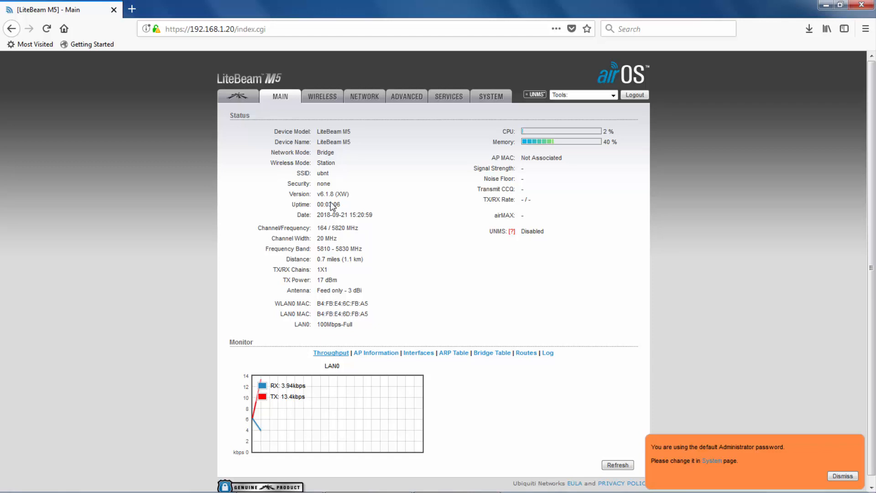
left_click(325, 100)
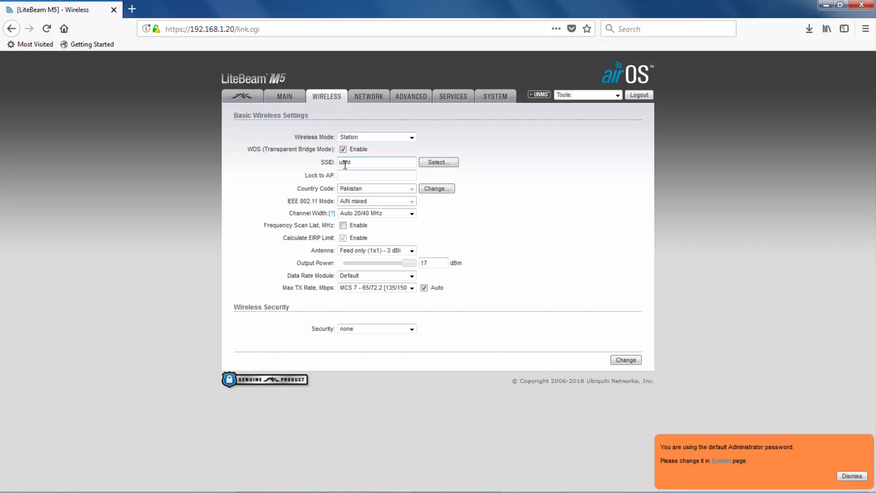
Step: Pick Citylinks 17ML from the site survey and lock the station to its MAC address
left_click(428, 163)
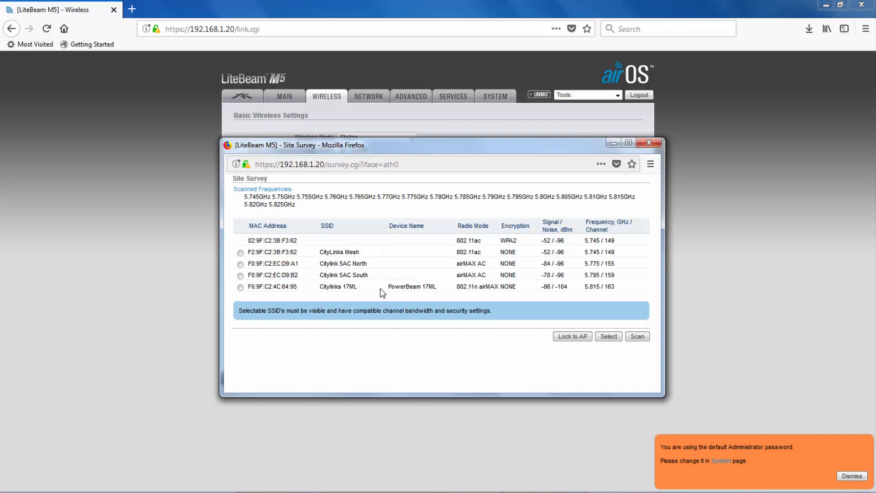
left_click(239, 288)
left_click(583, 337)
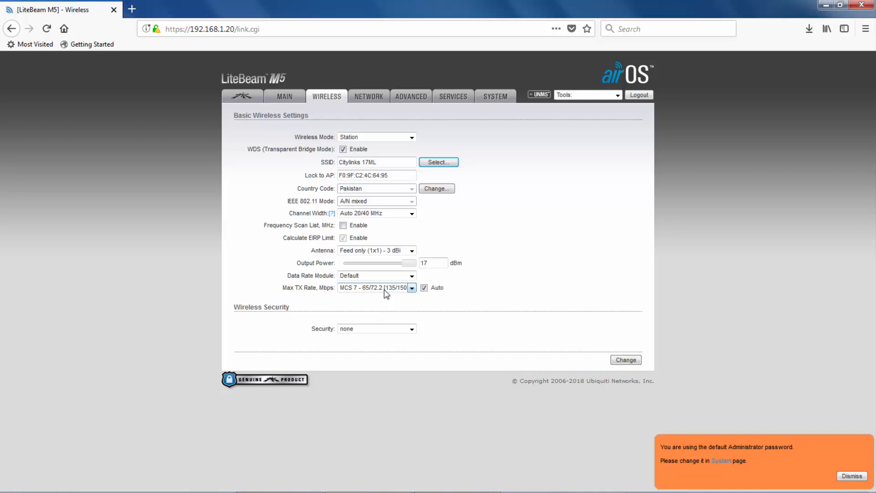
Step: Leave wireless Security at none and submit the wireless settings
left_click(412, 329)
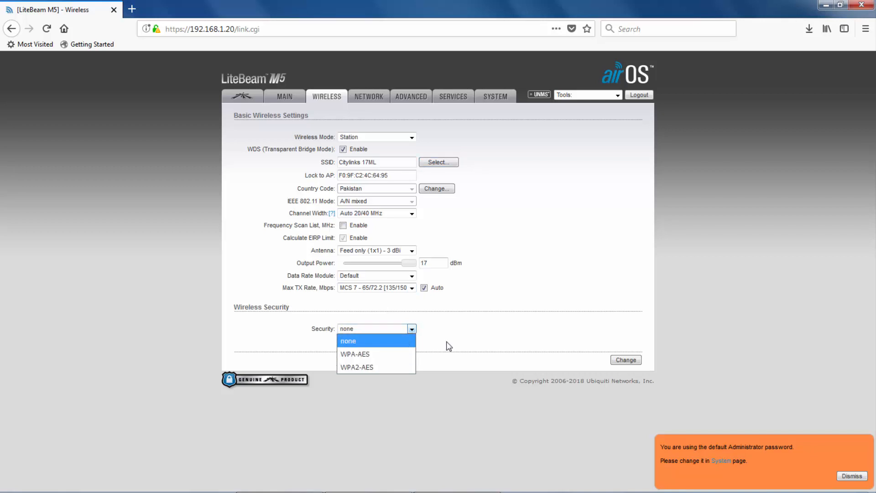
left_click(412, 330)
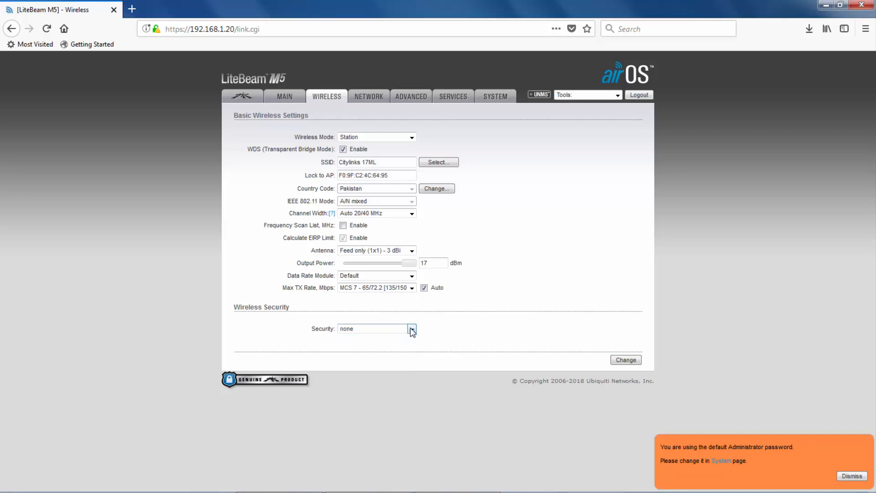
left_click(621, 358)
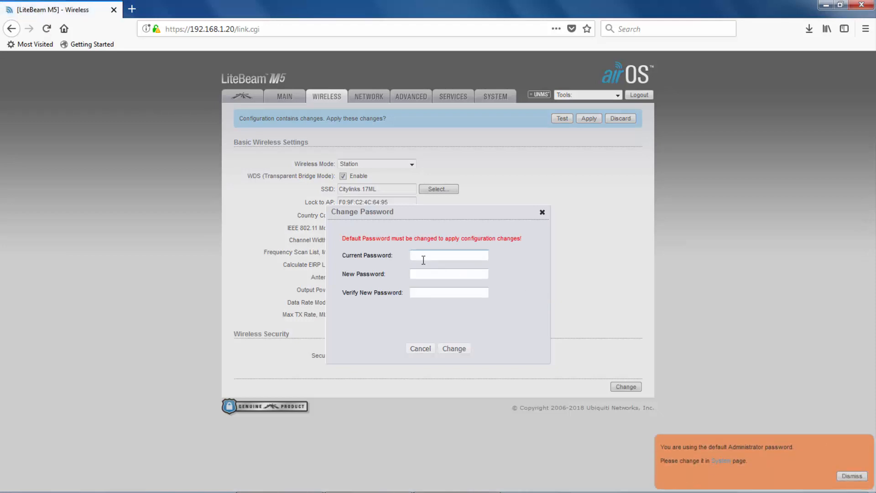
Step: Replace the default admin password with a new password, entered and confirmed
left_click(423, 255)
type("ubnt")
key("Tab")
type("password123")
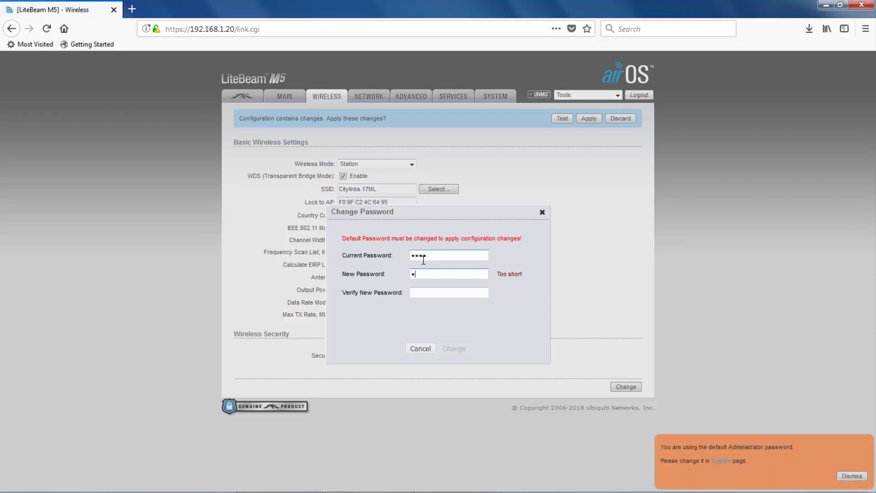
key("Tab")
type("password123")
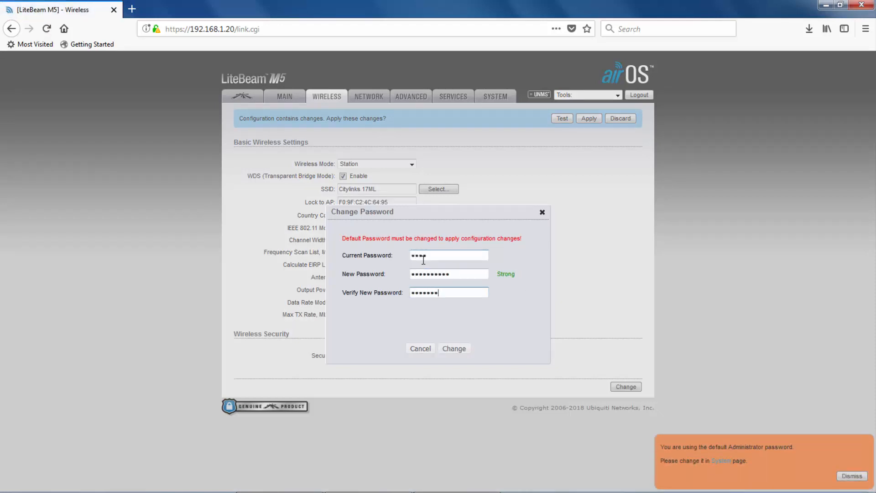
left_click(453, 349)
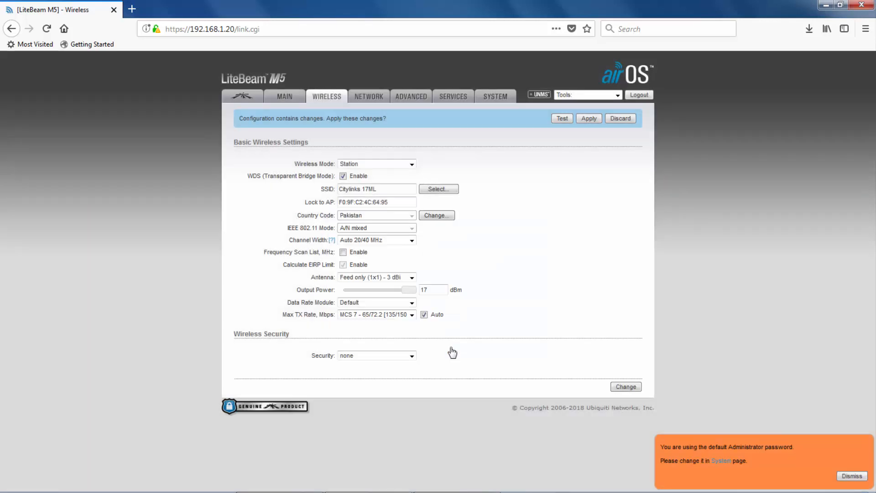
Step: Decline saving the new password and set Network Mode to Router on the Network page
left_click(363, 98)
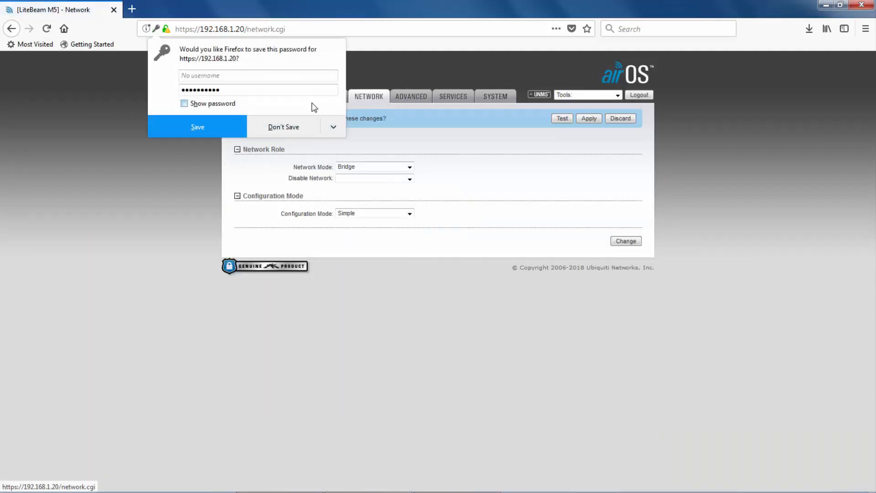
left_click(281, 129)
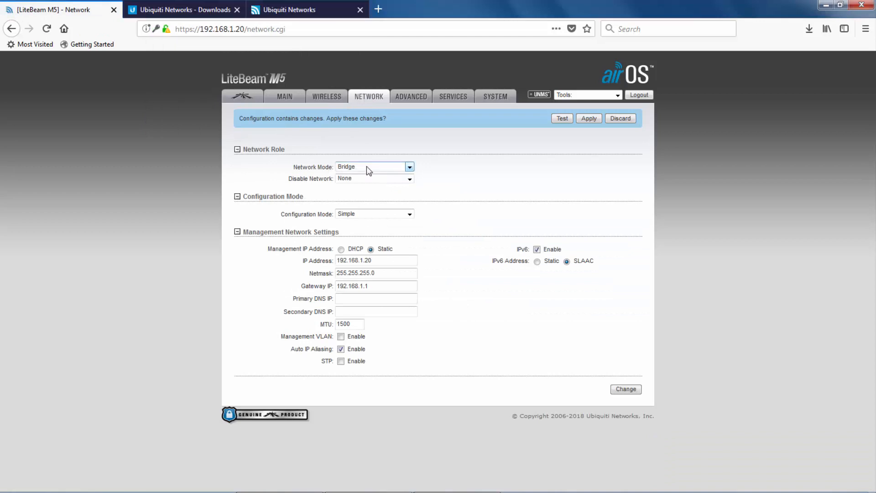
left_click(413, 169)
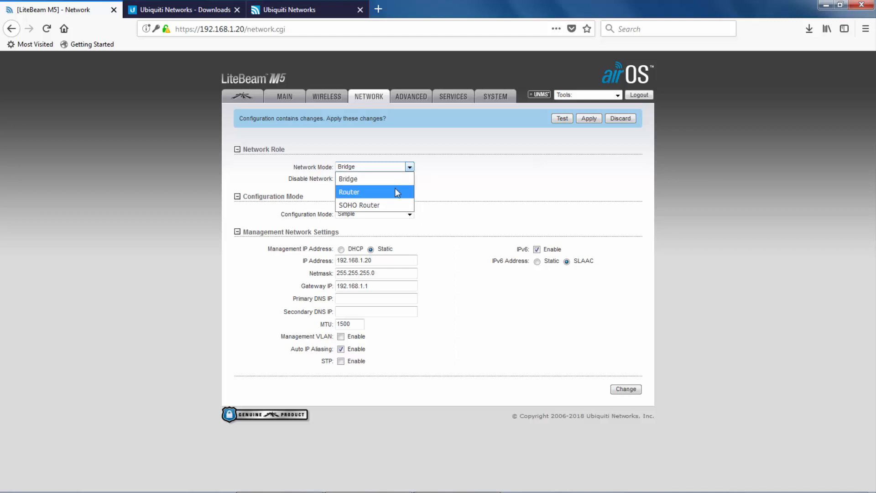
left_click(395, 191)
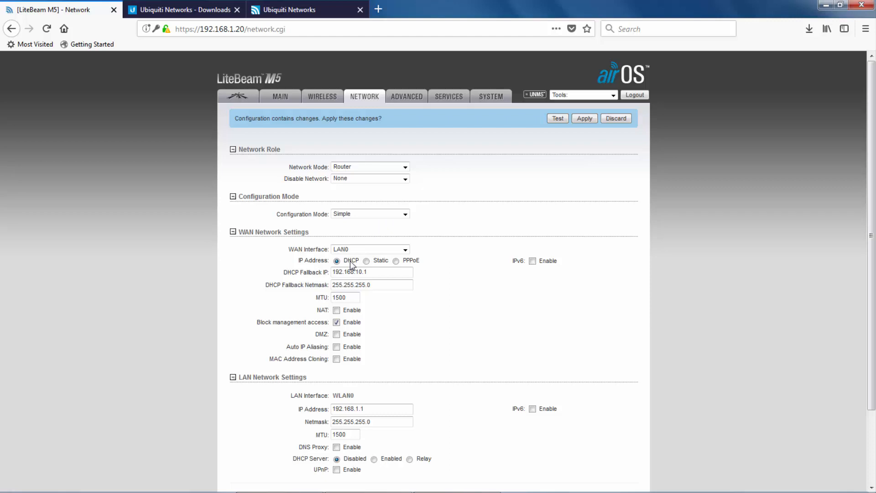
Step: Set Network Mode back to Bridge, management IP 192.168.1.148, IPv6 off, and save
left_click(405, 167)
left_click(373, 181)
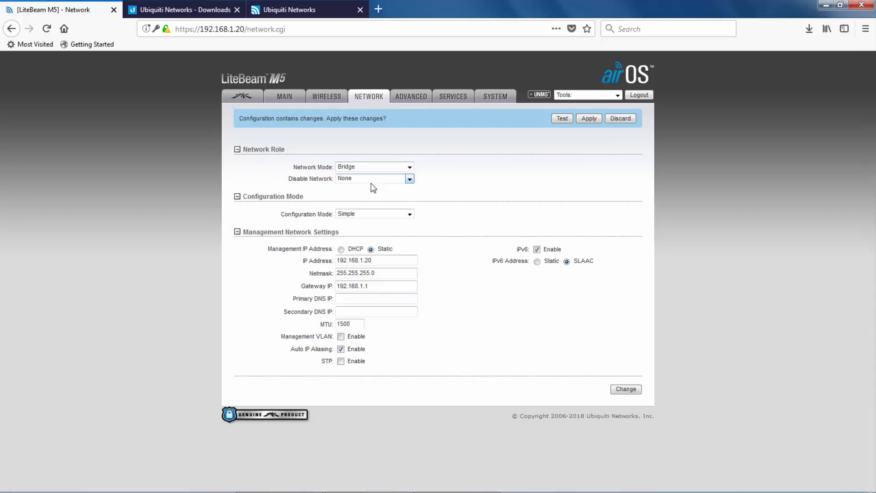
double_click(378, 258)
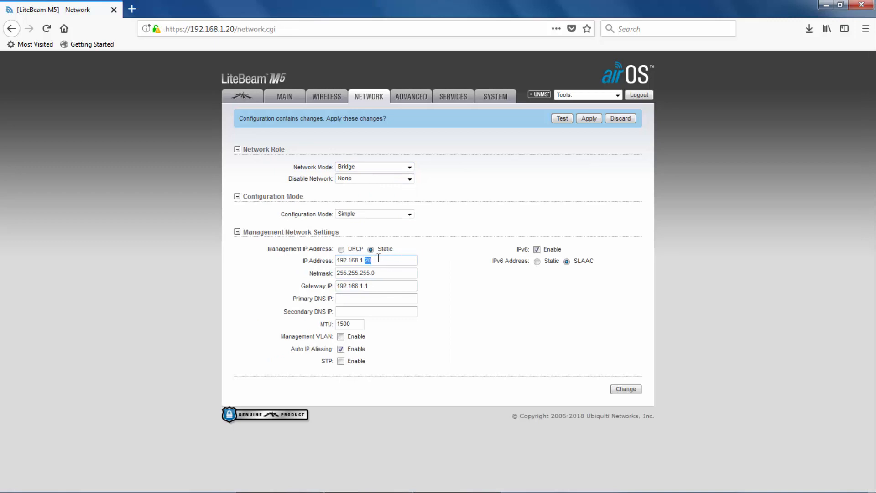
type("148")
left_click(377, 277)
left_click(537, 249)
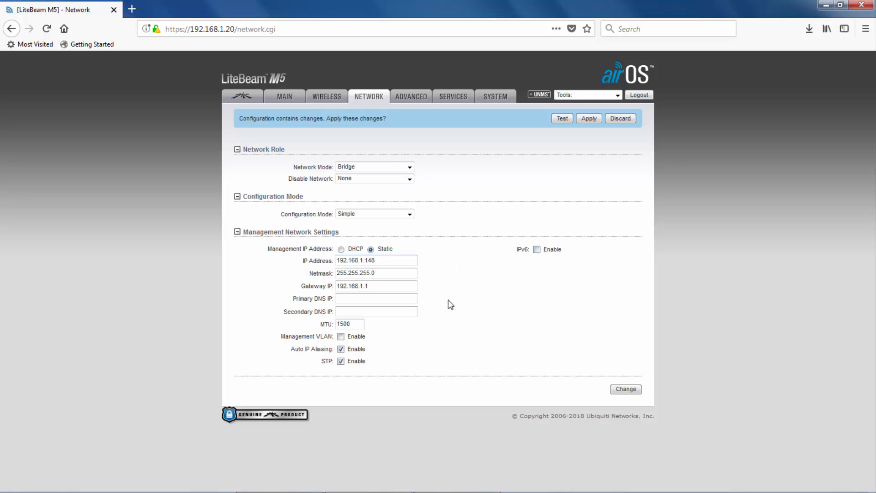
left_click(626, 390)
left_click(414, 98)
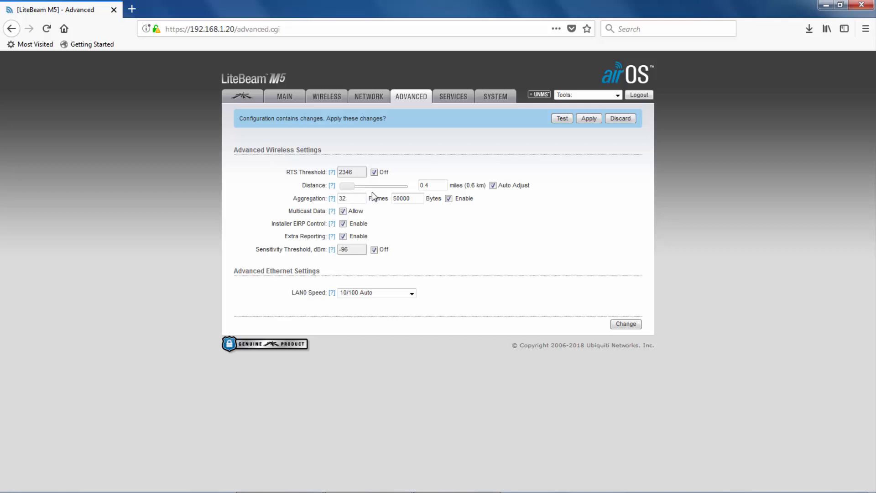
Step: Save the advanced wireless and Ethernet settings unchanged
left_click(633, 325)
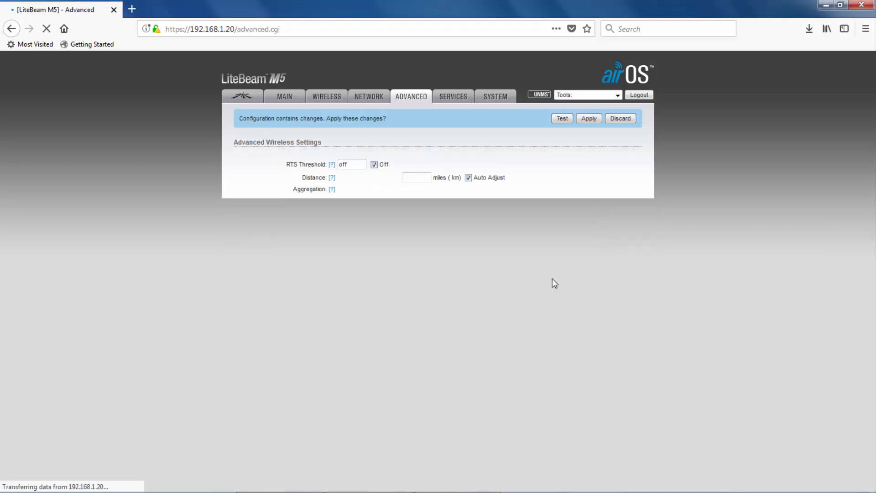
Step: Scroll through the Services and System pages, then bring up the airMAX settings page
left_click(458, 101)
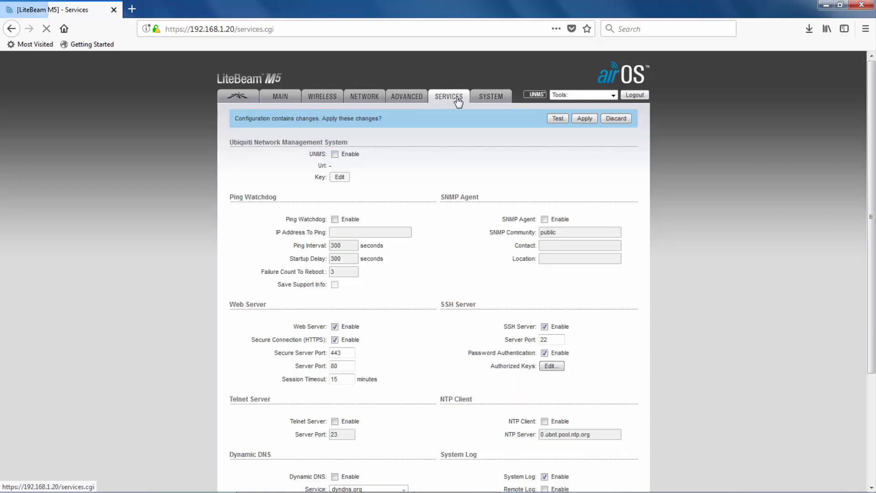
scroll(370, 364, "down", 3)
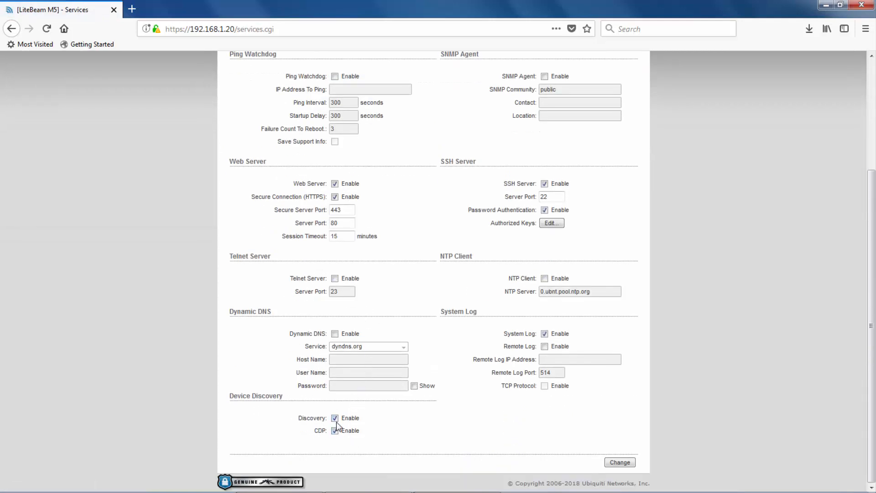
scroll(487, 187, "up", 5)
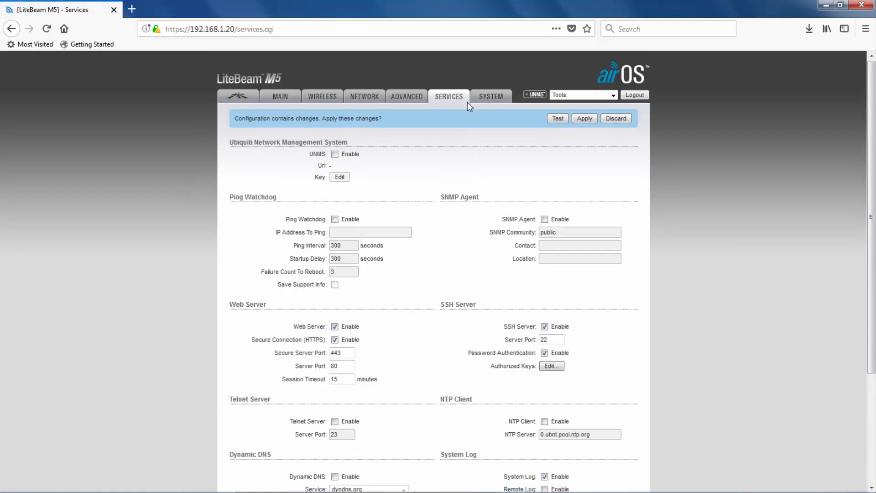
left_click(478, 99)
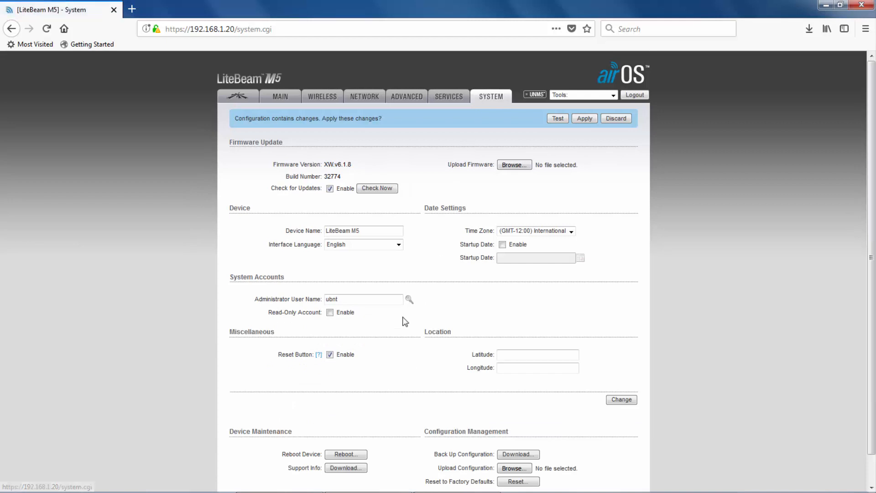
scroll(378, 324, "down", 1)
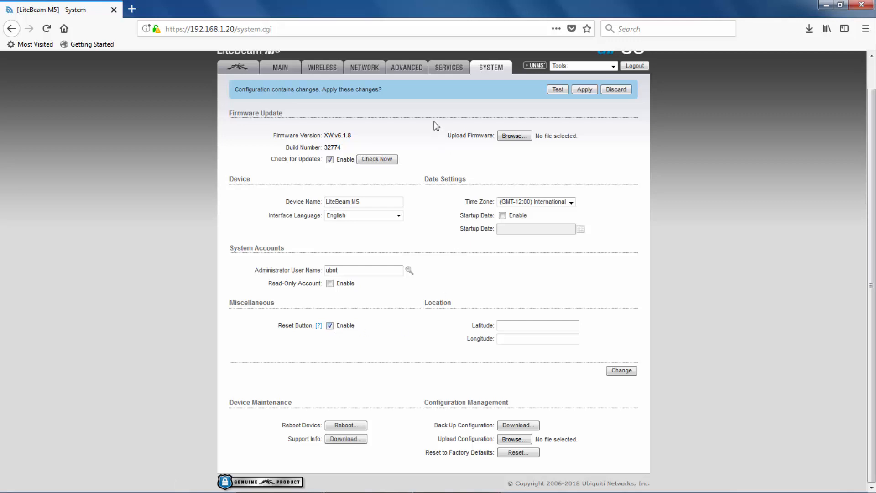
left_click(244, 71)
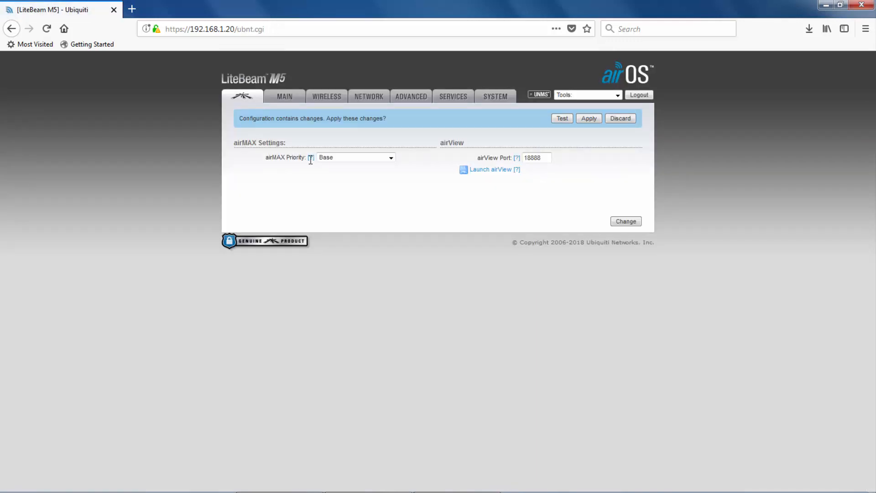
Step: Leave the airMAX Priority at Base and save the airMAX page
left_click(392, 159)
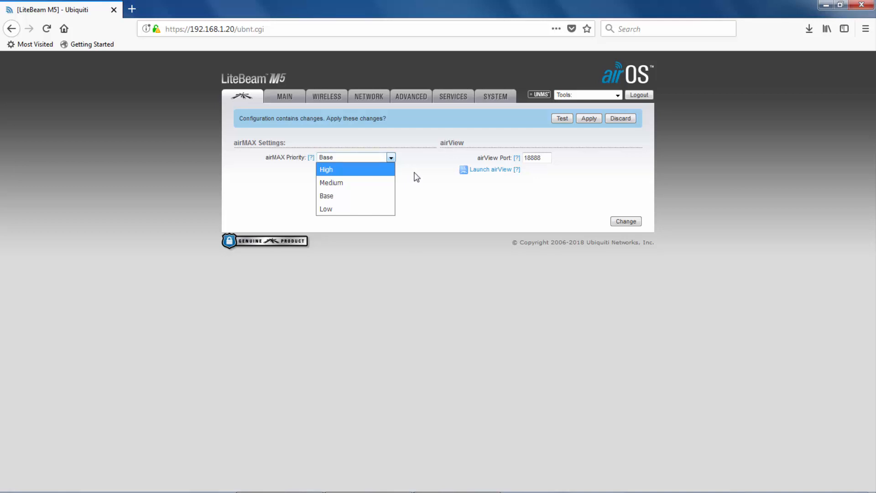
left_click(420, 178)
left_click(622, 221)
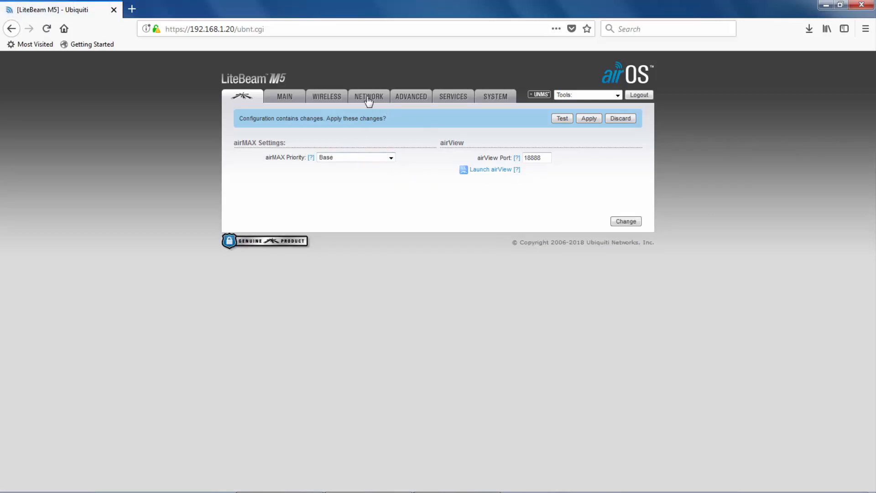
Step: Apply the pending changes, trust the self-signed certificate, and log in again at 192.168.1.148
left_click(589, 119)
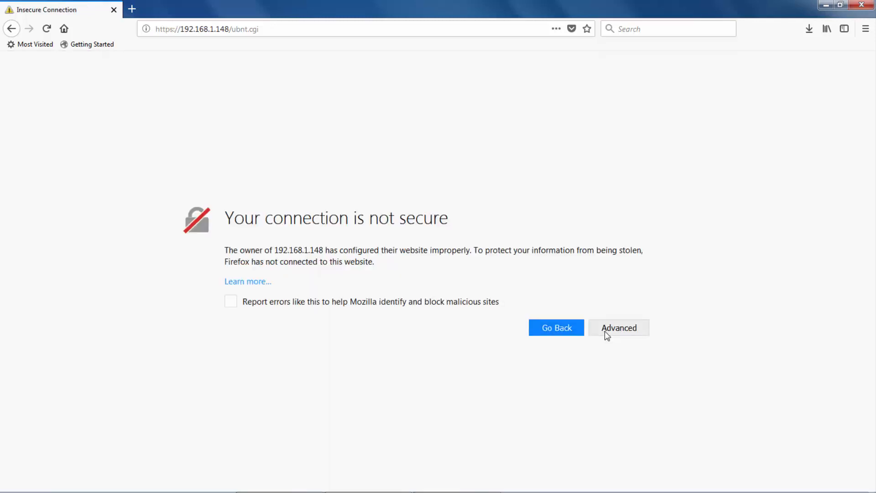
left_click(604, 332)
scroll(595, 456, "down", 2)
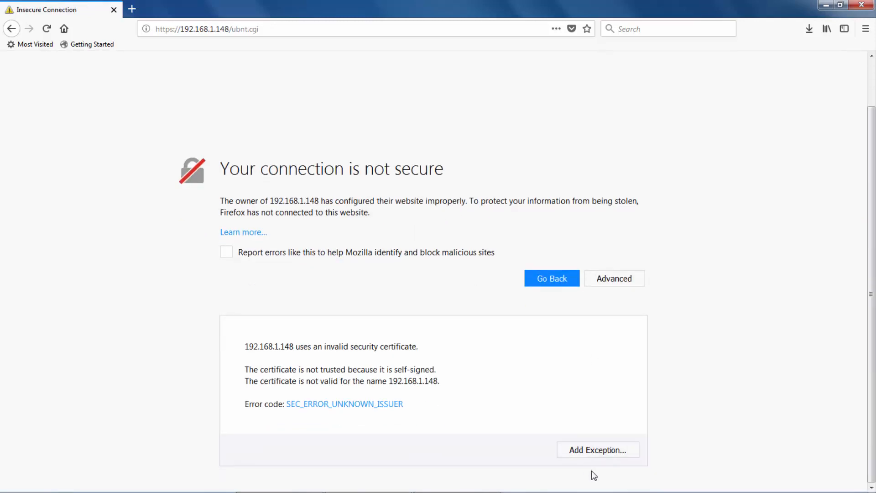
left_click(596, 451)
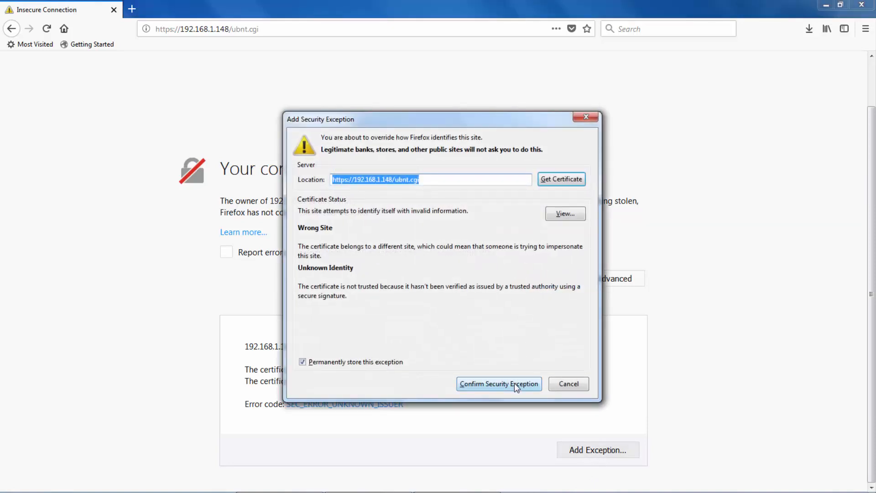
left_click(514, 382)
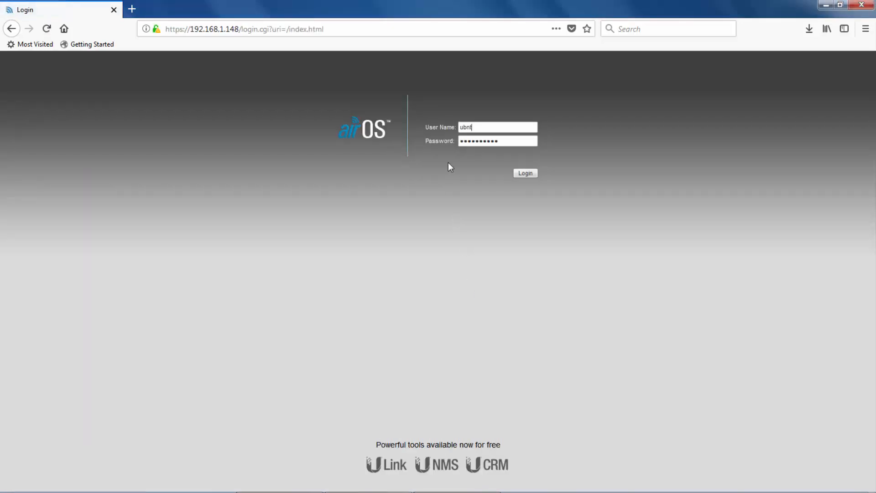
left_click(520, 175)
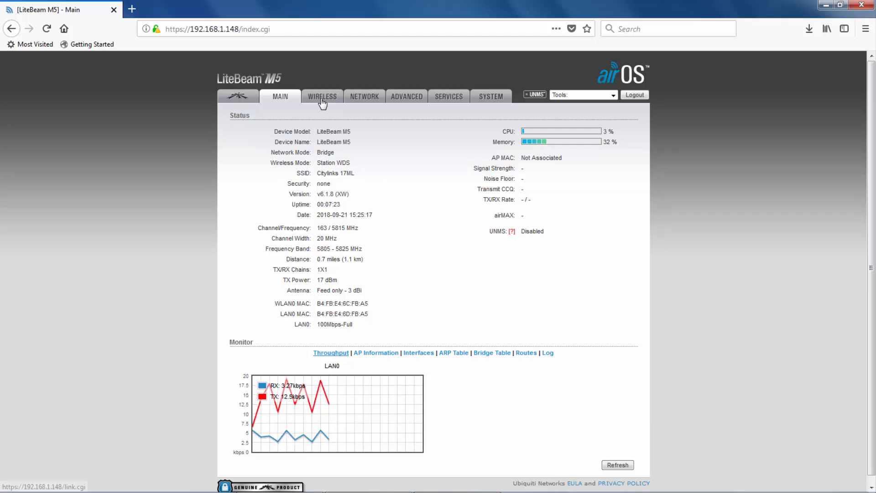
Step: Pick CityLinks Mesh from the site survey, lock to its MAC, save, and view the status
left_click(322, 101)
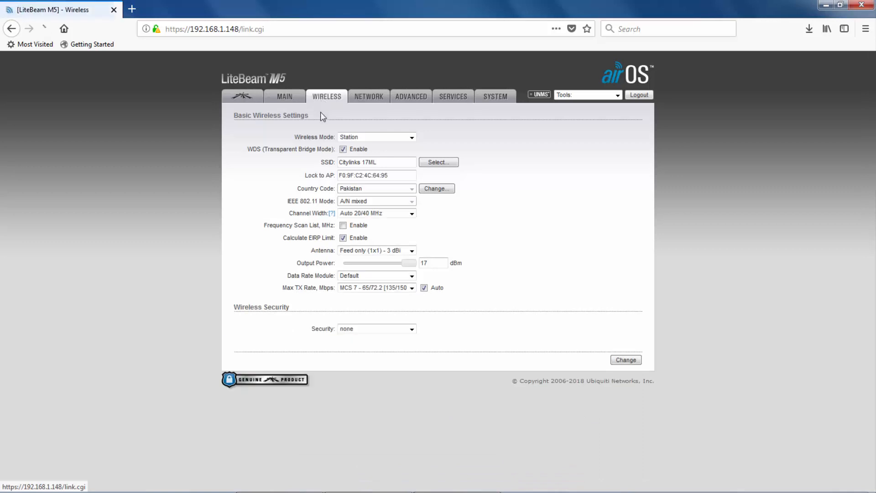
left_click(441, 163)
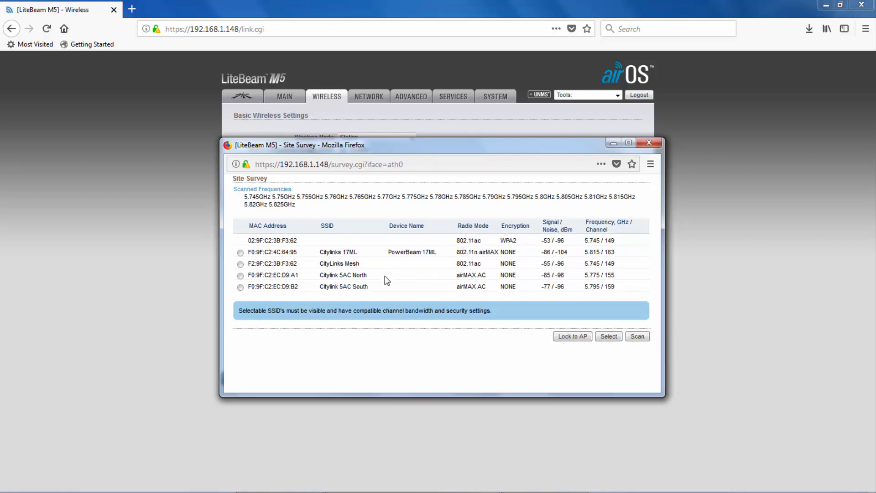
left_click(241, 264)
left_click(578, 338)
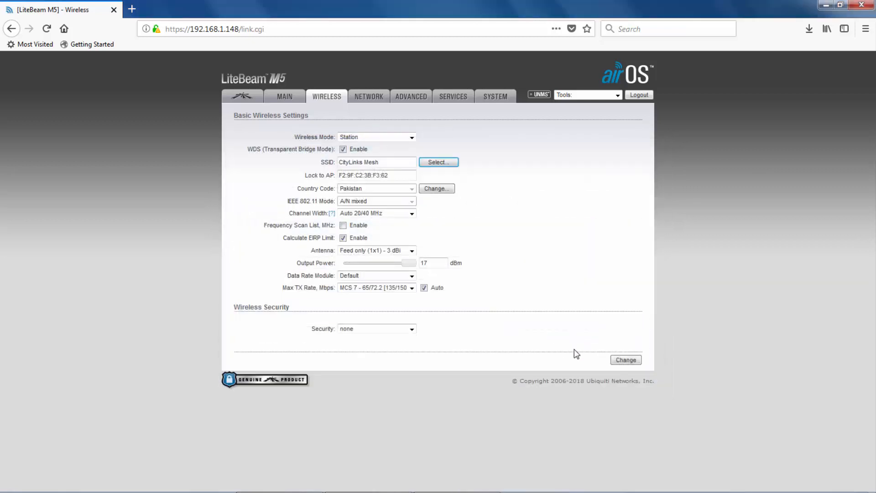
left_click(626, 360)
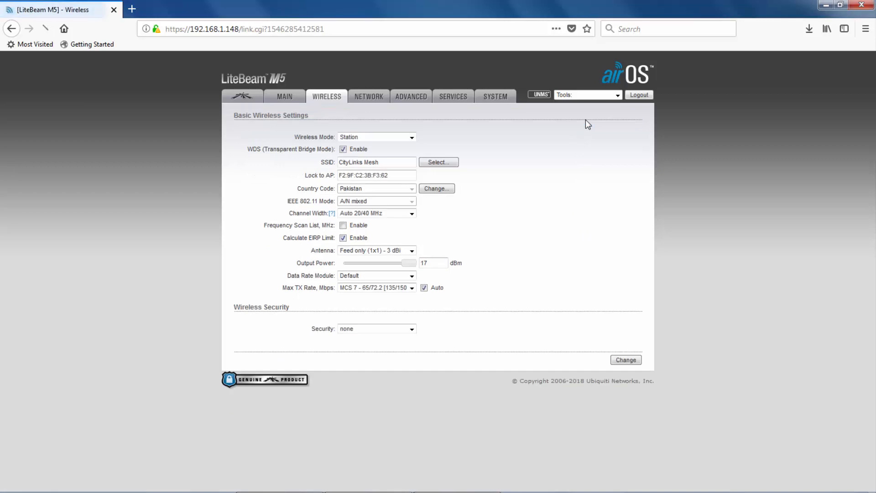
left_click(287, 98)
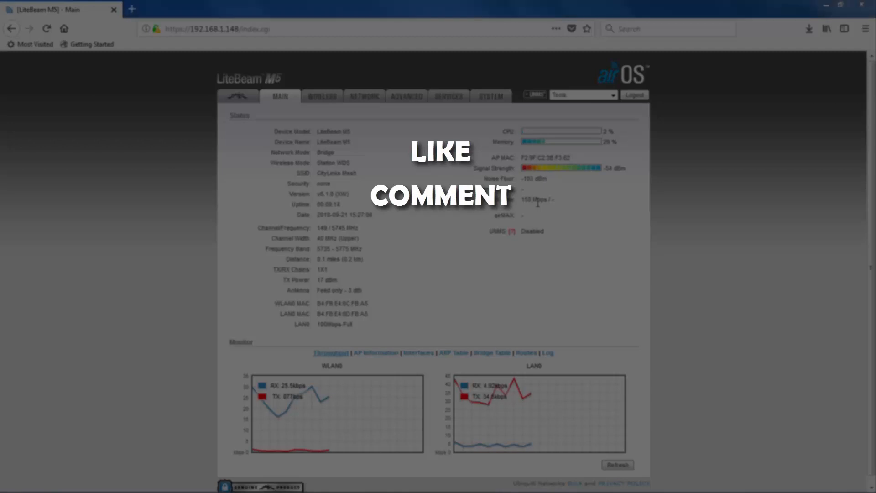
Step: Close the dialog covering the status page to check the Station WDS link at -54 dBm
left_click(502, 258)
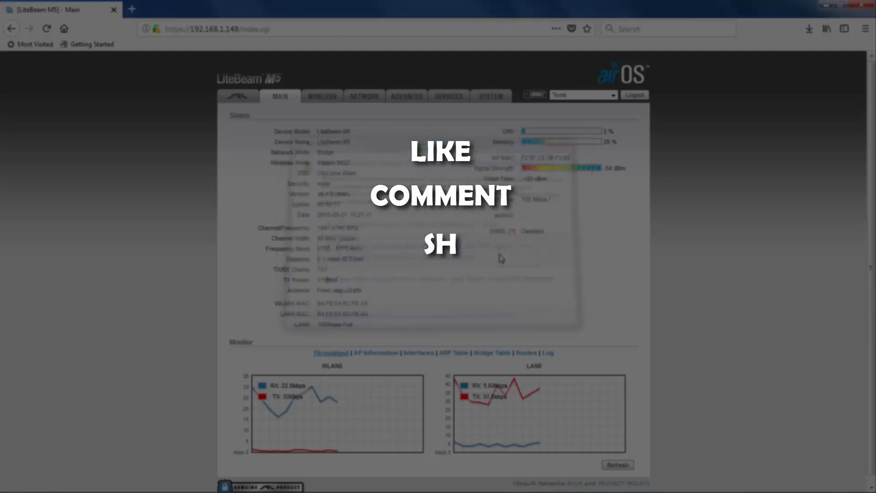